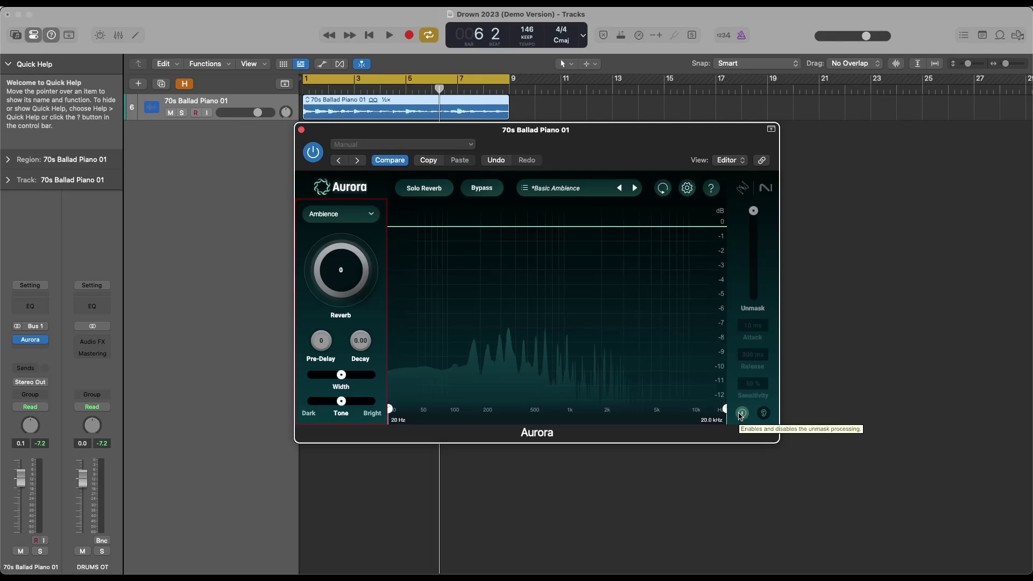
Start playback of the 70s Ballad Piano 01 track with Aurora's Basic Ambience preset open.
key(space)
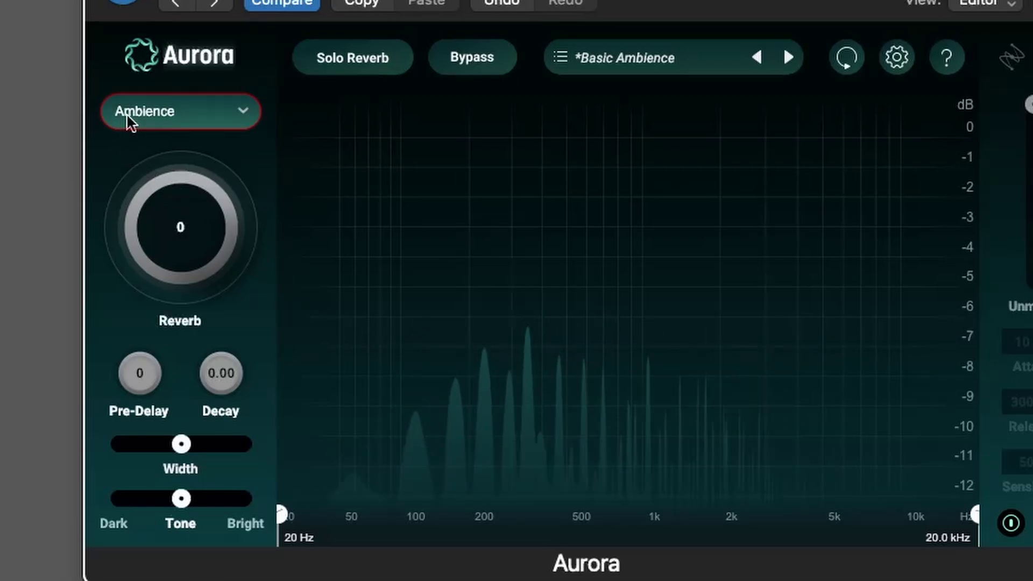
Switch Aurora to the Hall reverb mode and raise the reverb amount to 89.
click(214, 120)
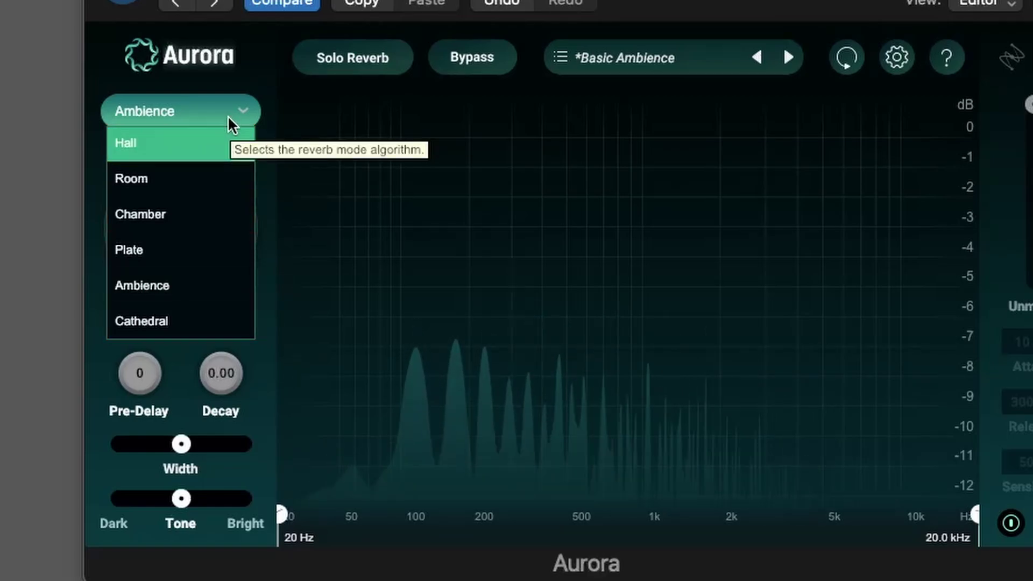
click(220, 153)
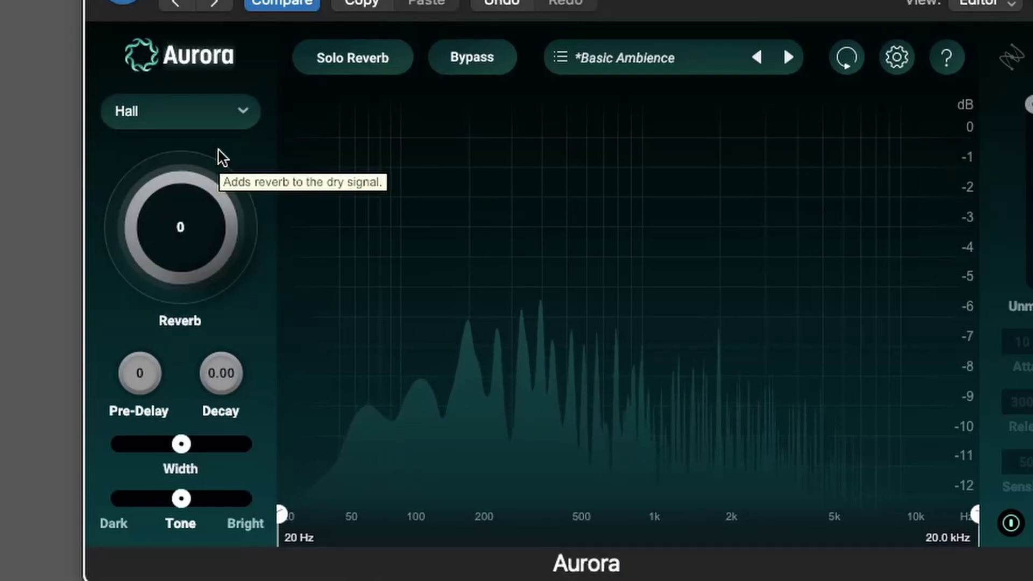
drag(198, 204, 226, 81)
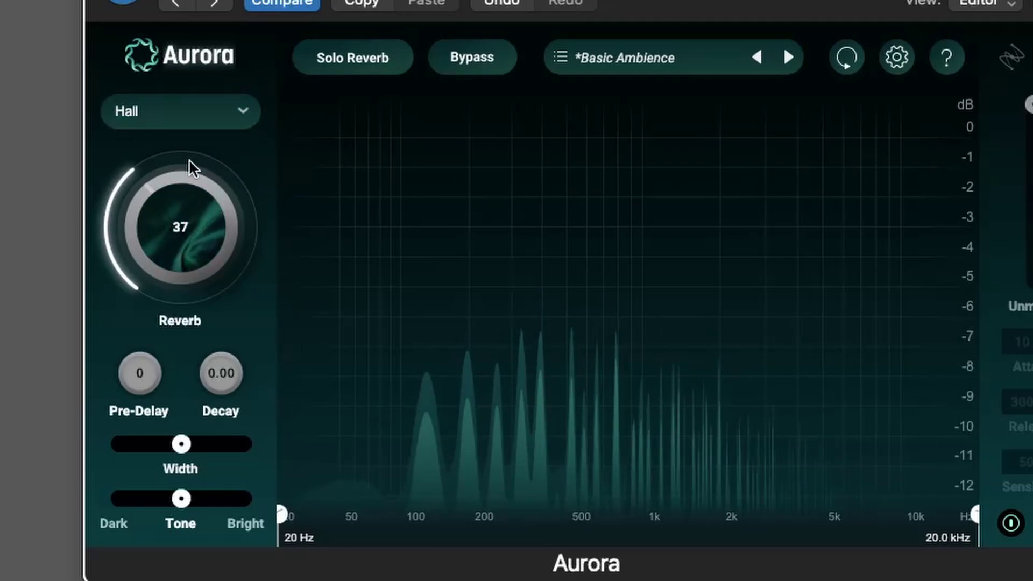
drag(190, 202, 272, 35)
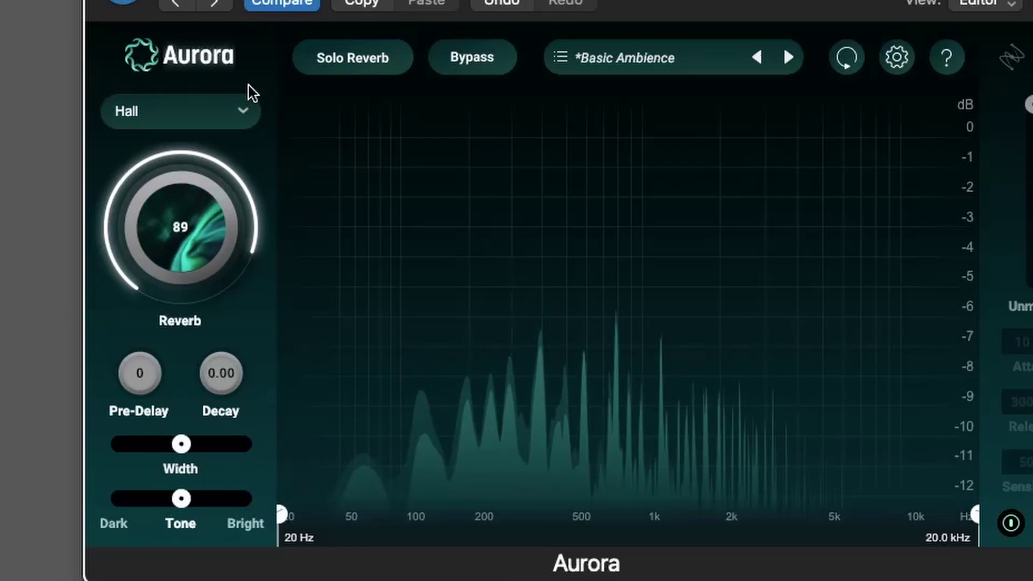
Audition the Chamber reverb mode, then select Room as the reverb mode.
click(232, 111)
click(225, 211)
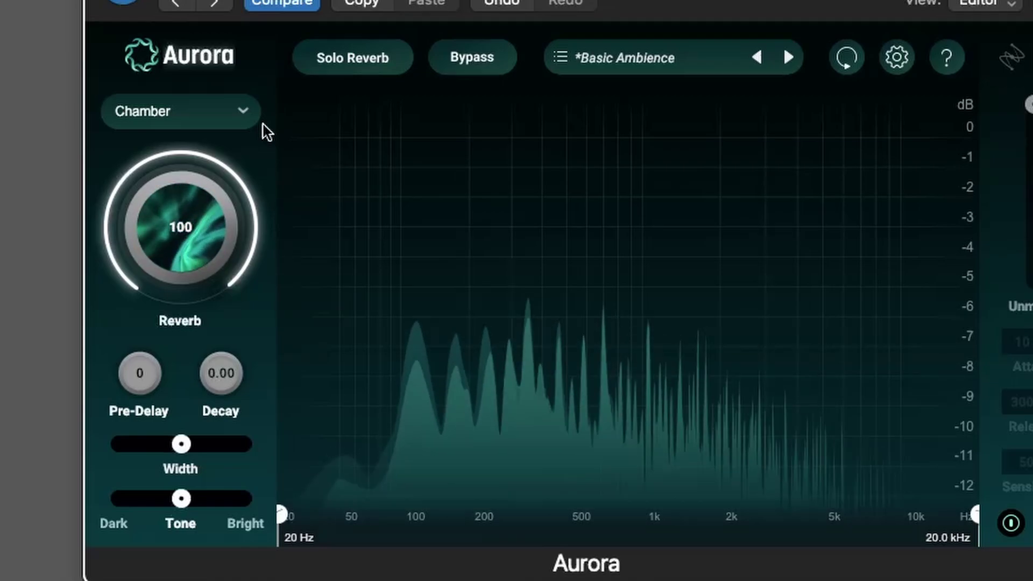
click(260, 119)
click(238, 173)
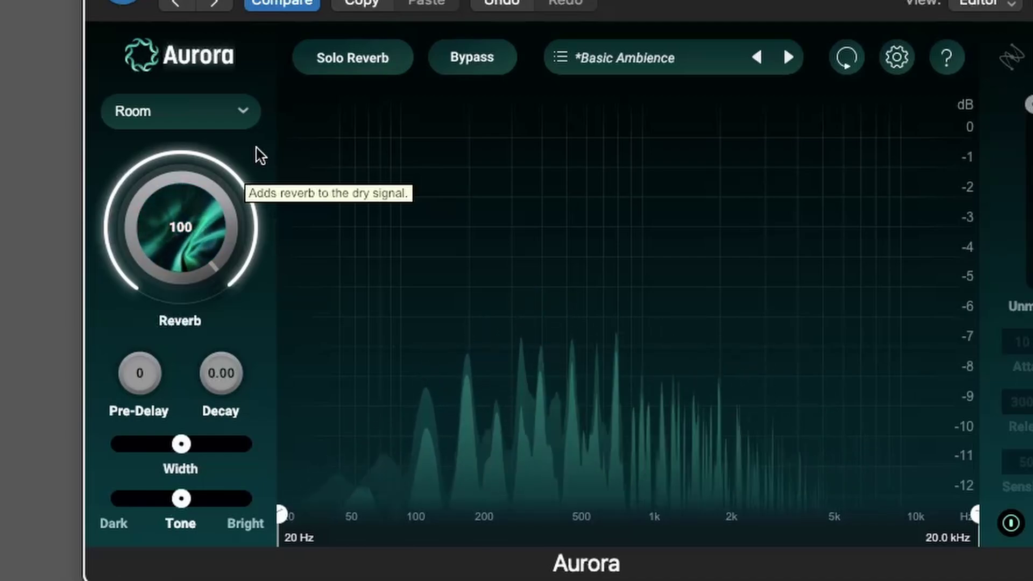
Audition the Plate reverb mode, then select Ambience as the reverb mode.
click(238, 121)
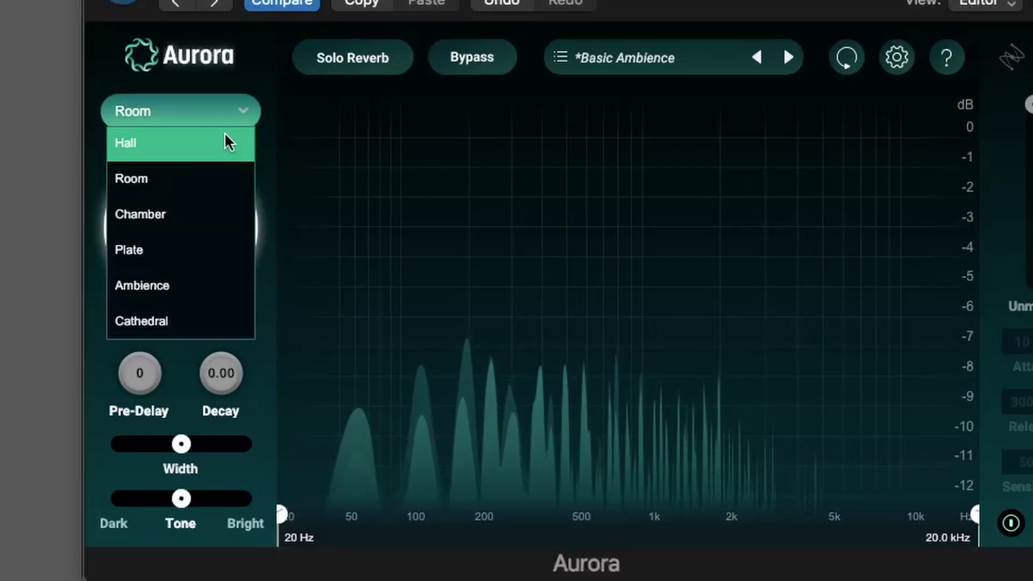
click(213, 248)
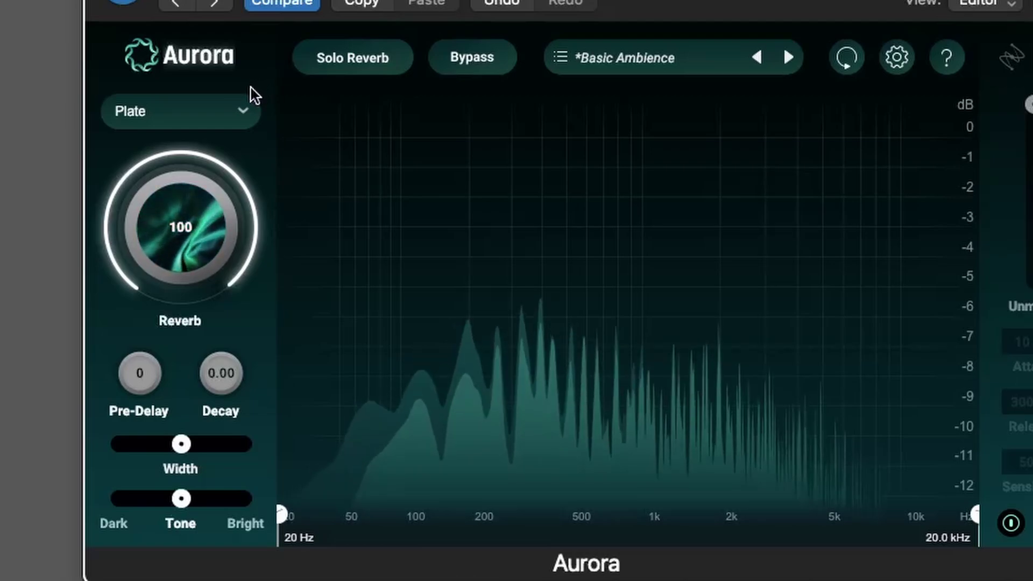
click(232, 108)
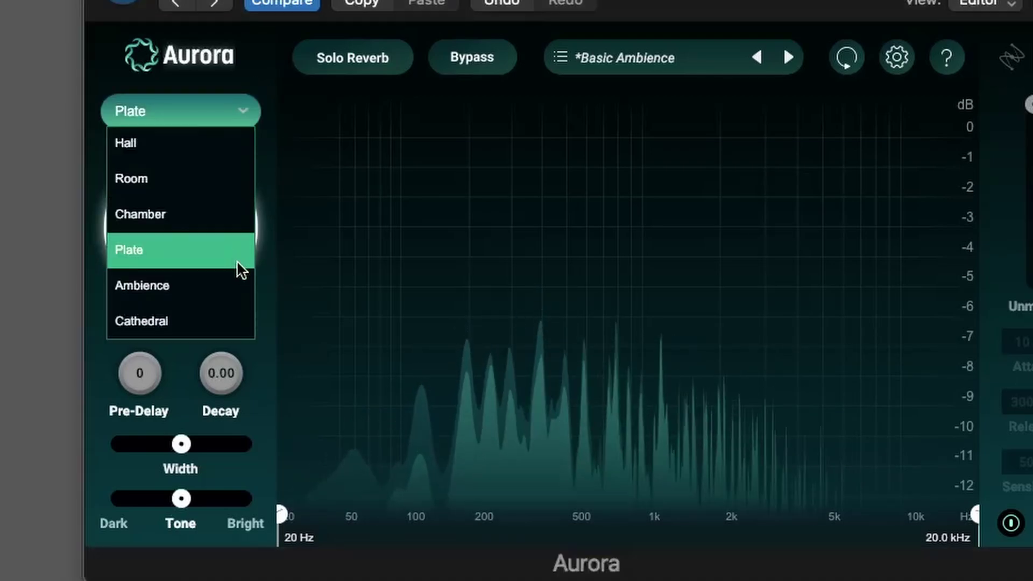
click(236, 286)
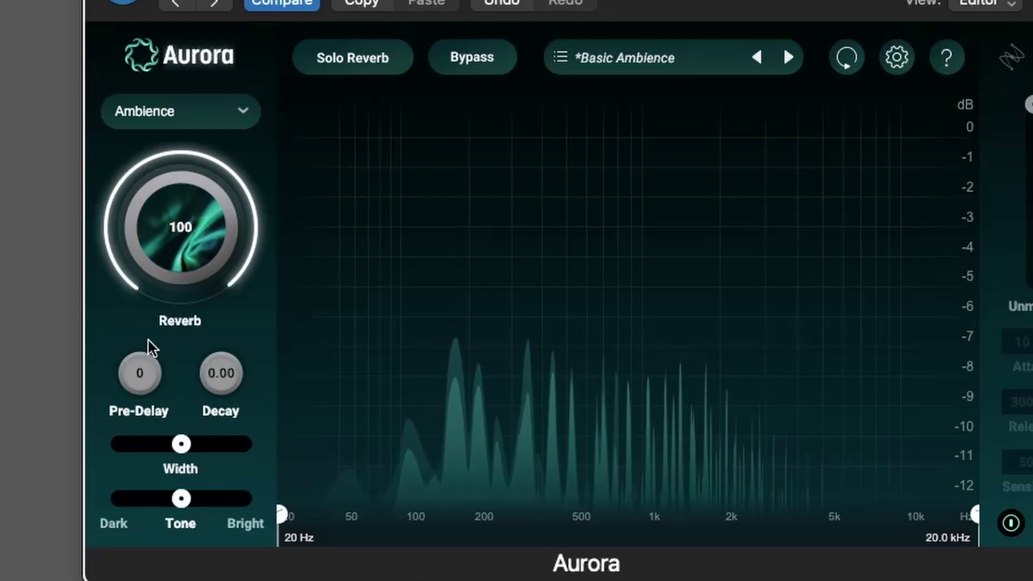
Set pre-delay to 45 ms and decay to 0.31 seconds, and widen the reverb's stereo width.
drag(126, 367, 185, 265)
drag(204, 341, 266, 235)
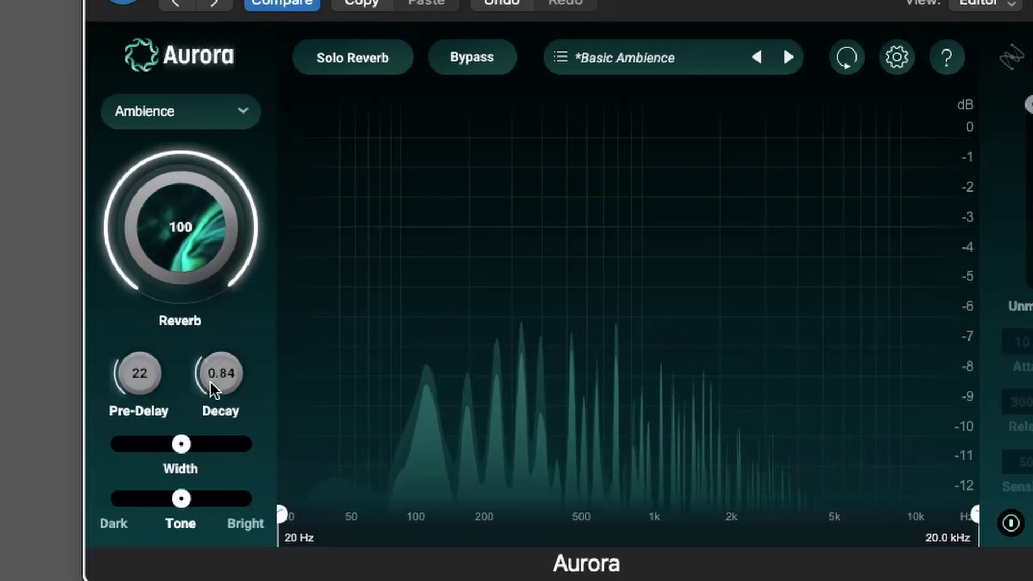
drag(211, 381, 236, 323)
drag(220, 373, 226, 438)
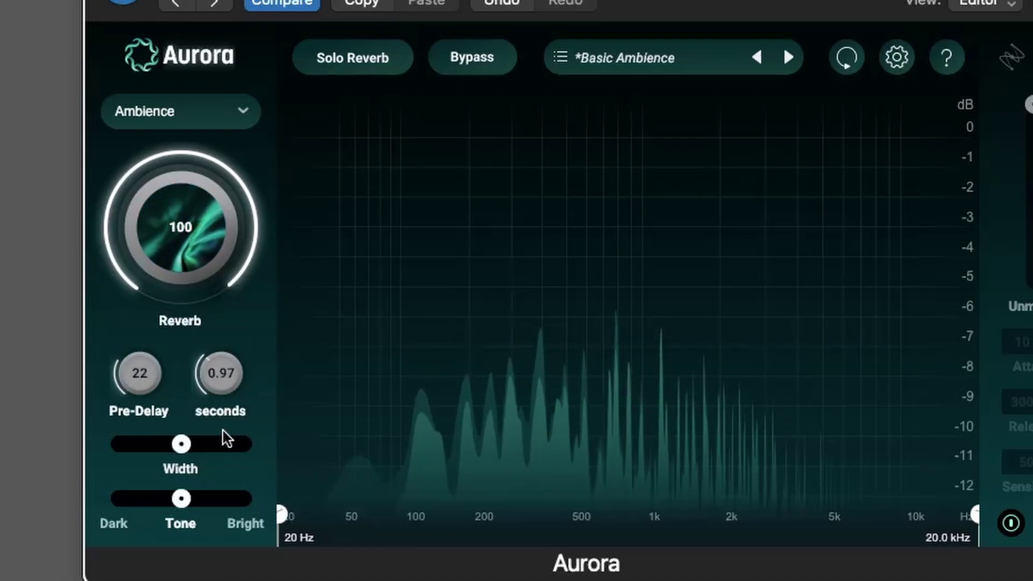
drag(129, 394, 139, 336)
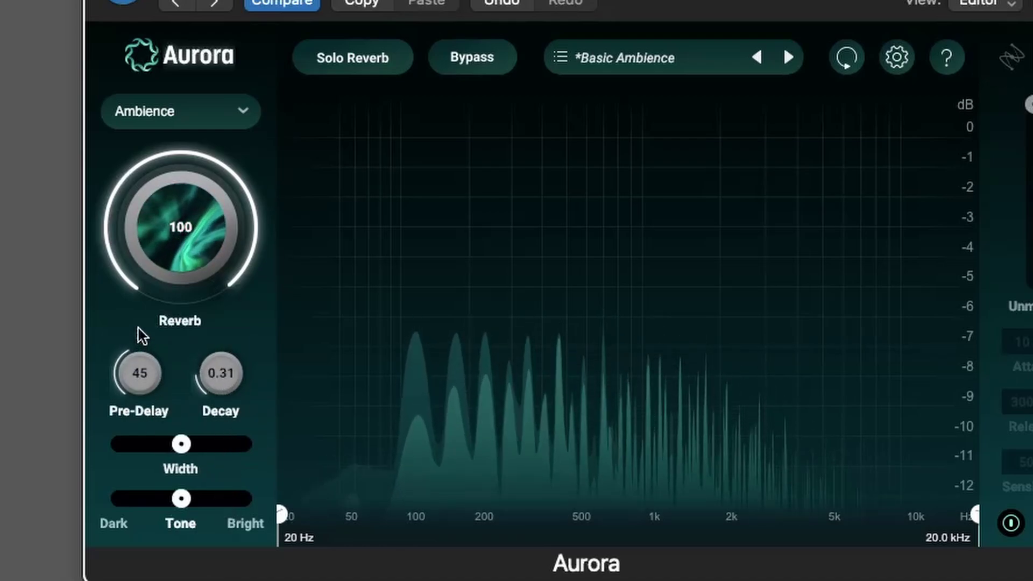
drag(181, 444, 215, 444)
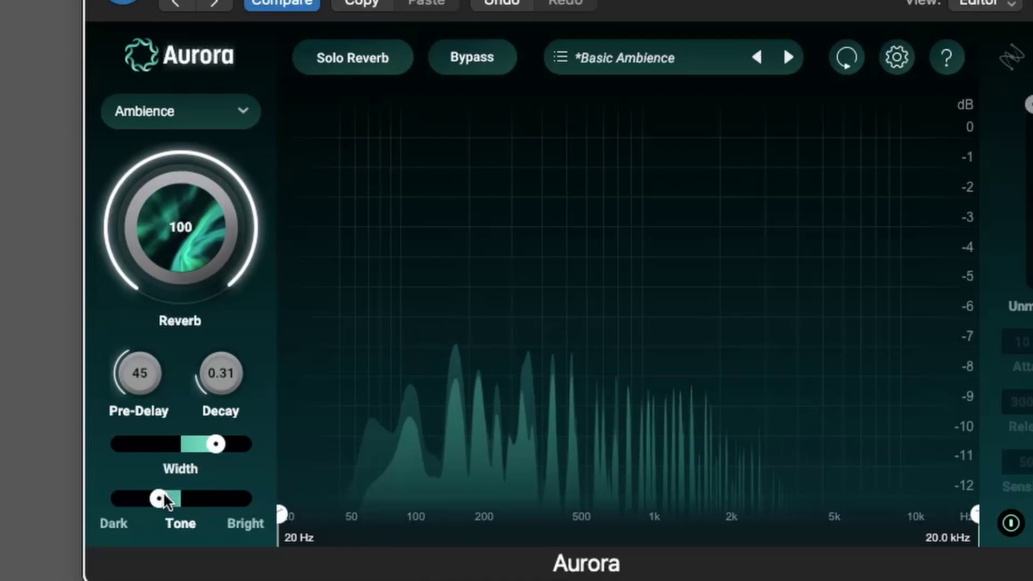
Select the Cathedral reverb mode and sweep the reverb amount down, then up to 78.
click(187, 114)
click(174, 322)
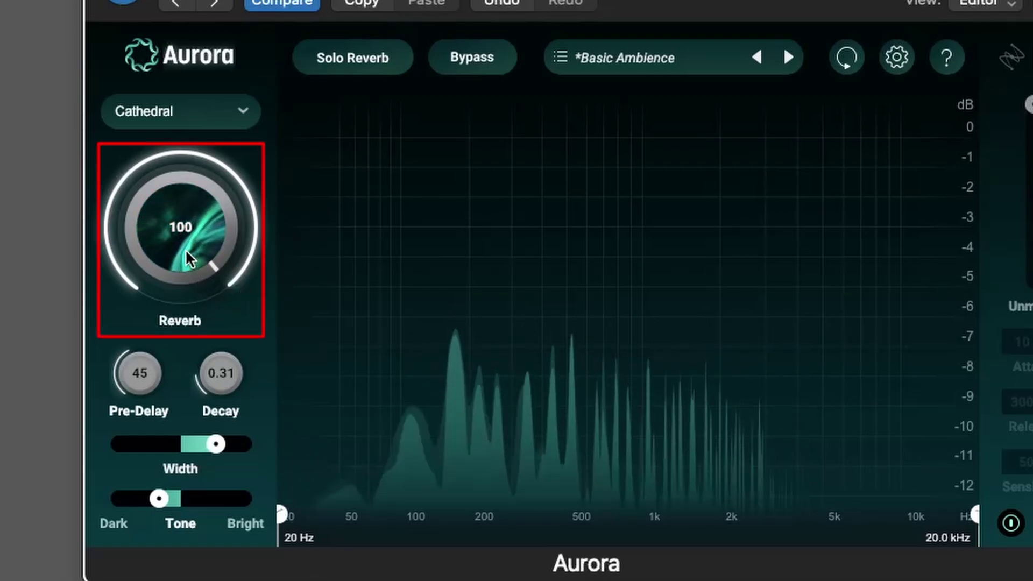
drag(185, 249, 248, 356)
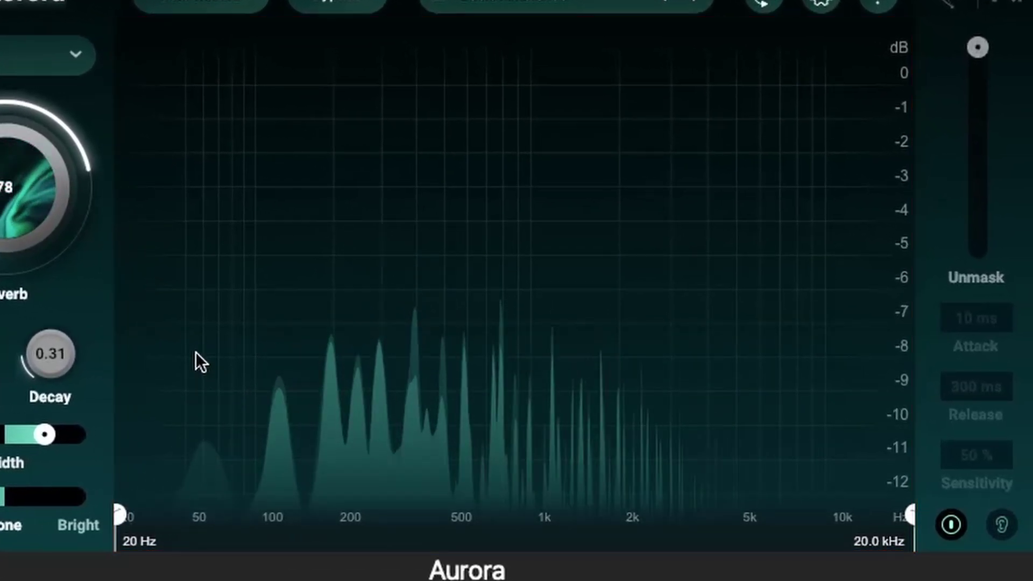
Restore reverb amount to 100, band-limit the reverb to 51 Hz–2.9 kHz, and enable Unmask.
drag(24, 185, 35, 68)
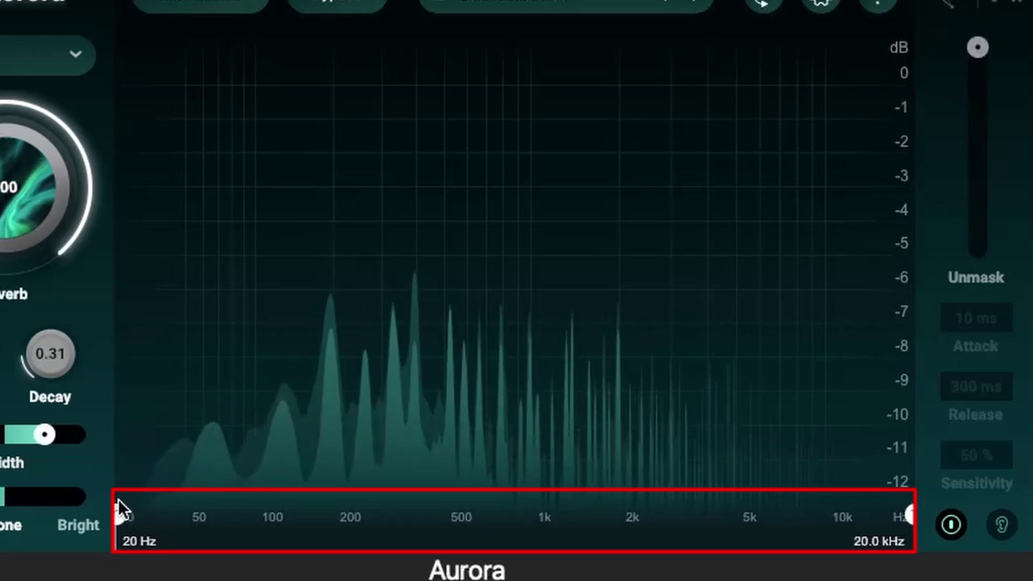
drag(125, 511, 197, 524)
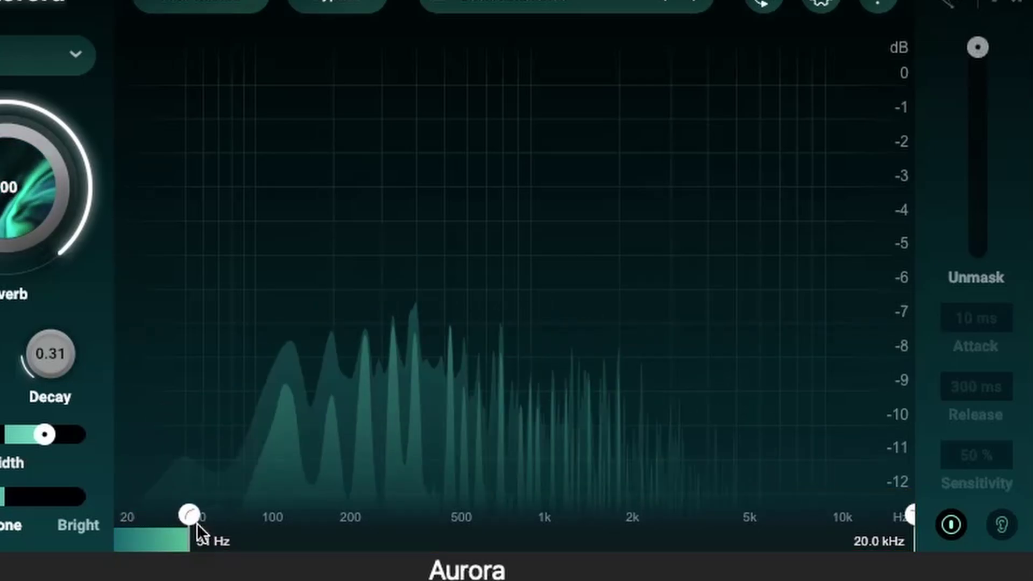
drag(904, 520, 660, 534)
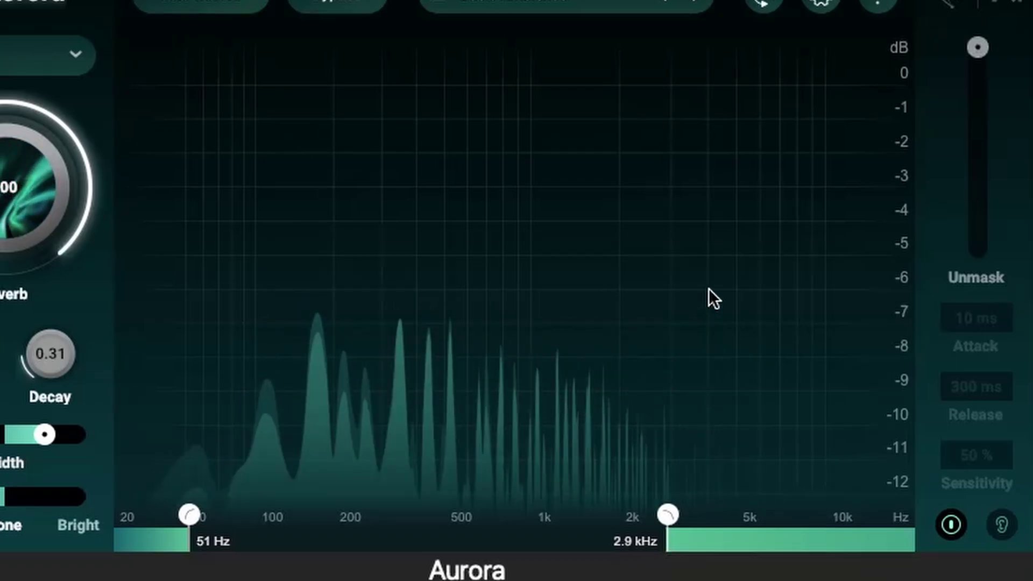
click(948, 525)
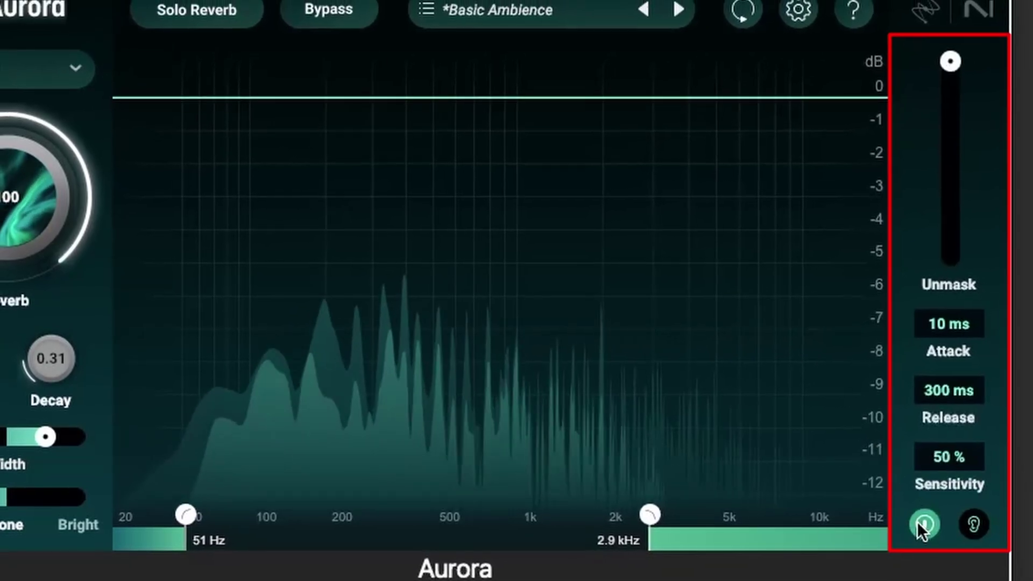
mouse_move(977, 48)
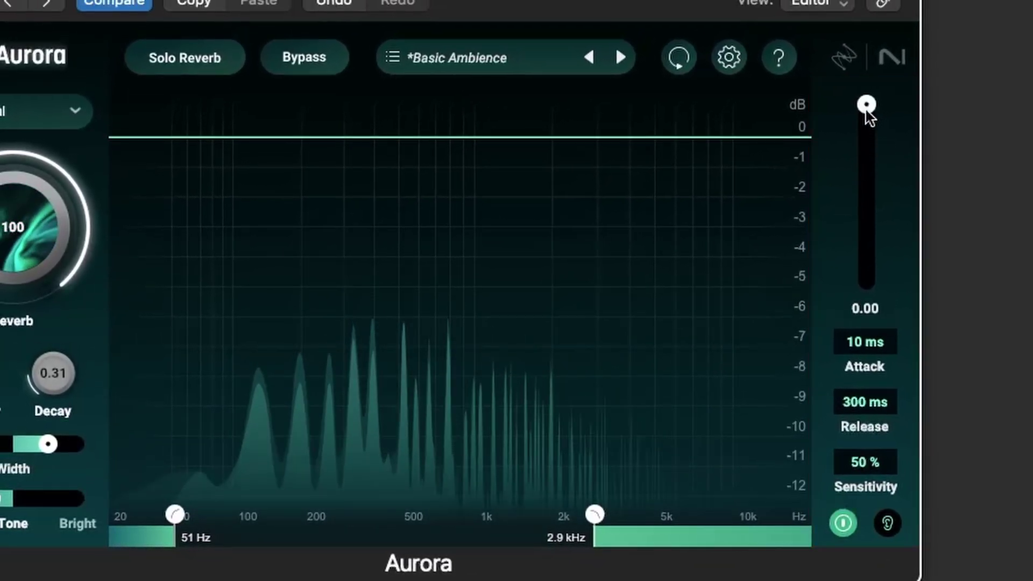
Raise the Unmask amount, set sensitivity to 36%, and stop monitoring the removed difference.
mouse_move(861, 160)
mouse_down()
mouse_move(865, 132)
mouse_move(847, 180)
mouse_move(862, 96)
mouse_up()
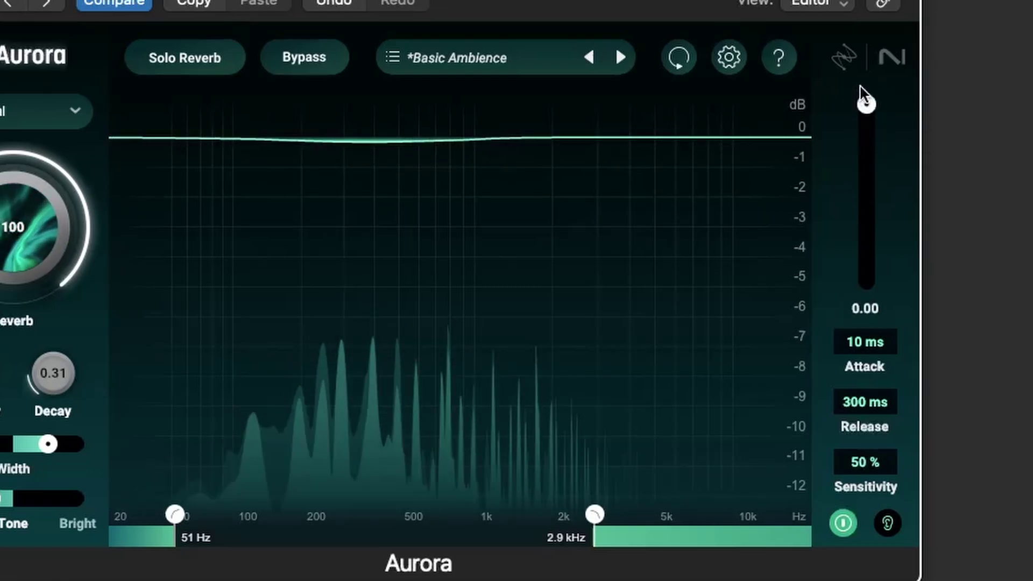
drag(866, 165, 869, 229)
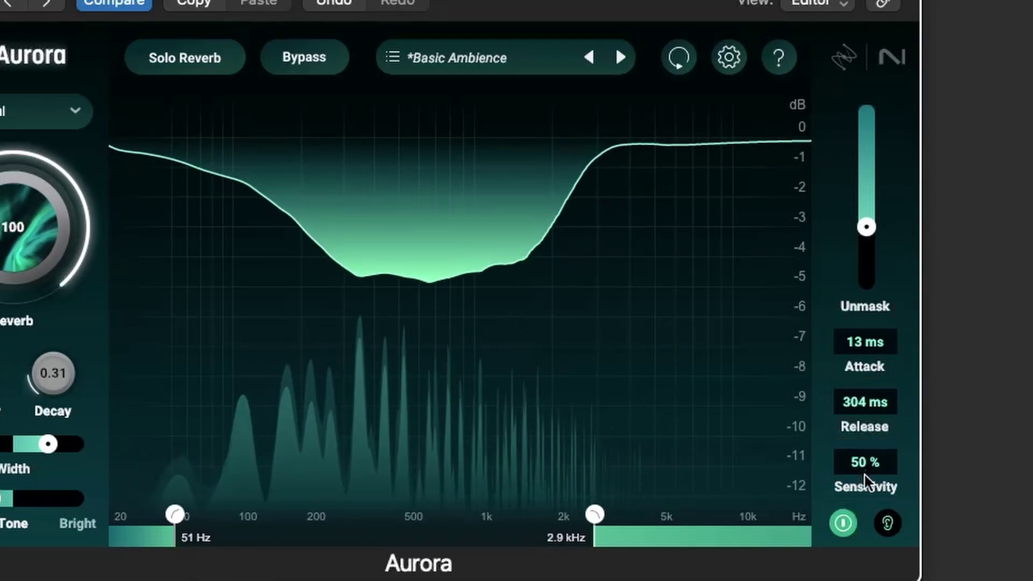
drag(846, 552, 849, 512)
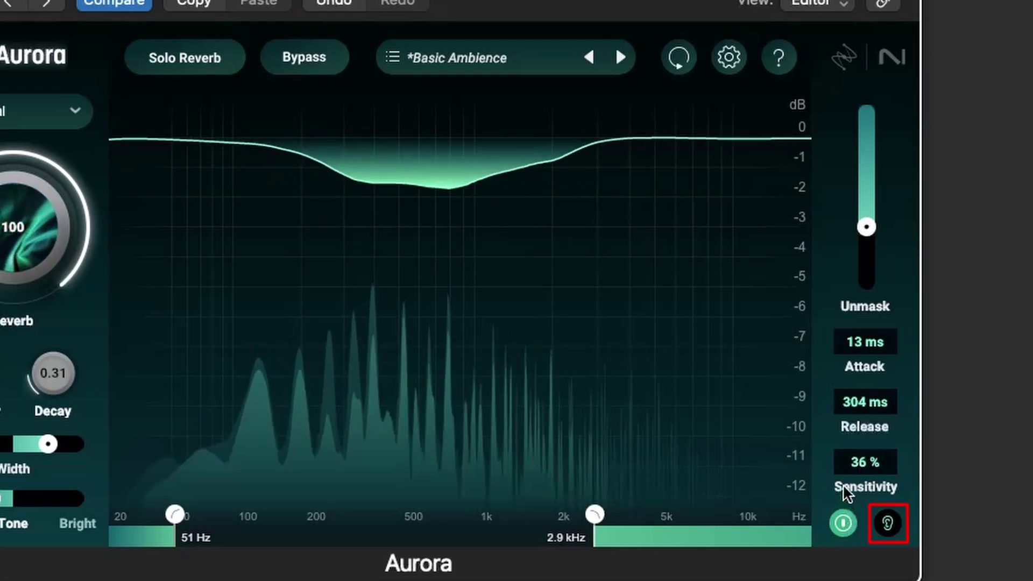
click(882, 510)
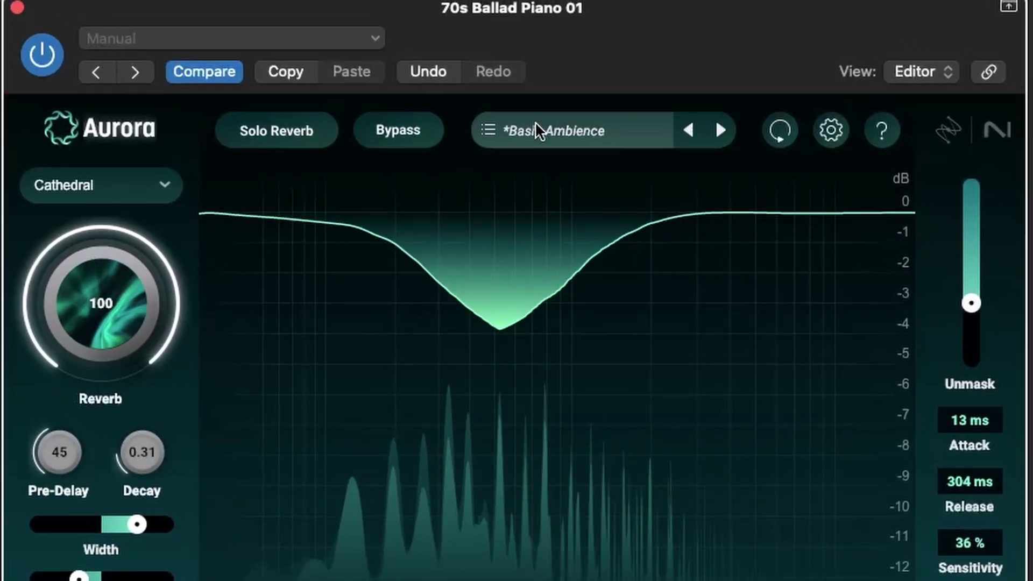
Browse the Long preset folder without loading a preset, then bypass all of Aurora's processing.
click(535, 122)
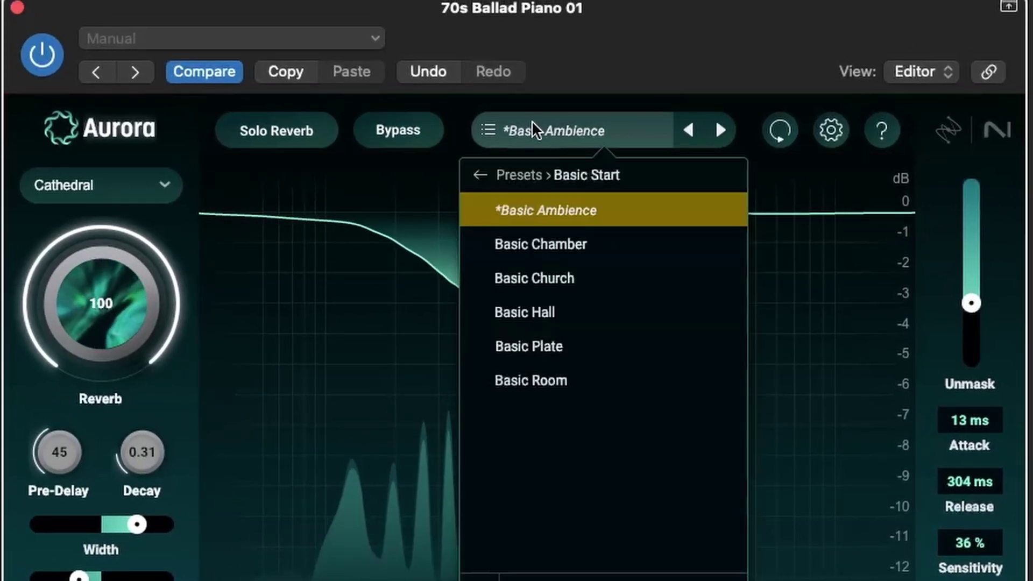
click(566, 120)
click(481, 175)
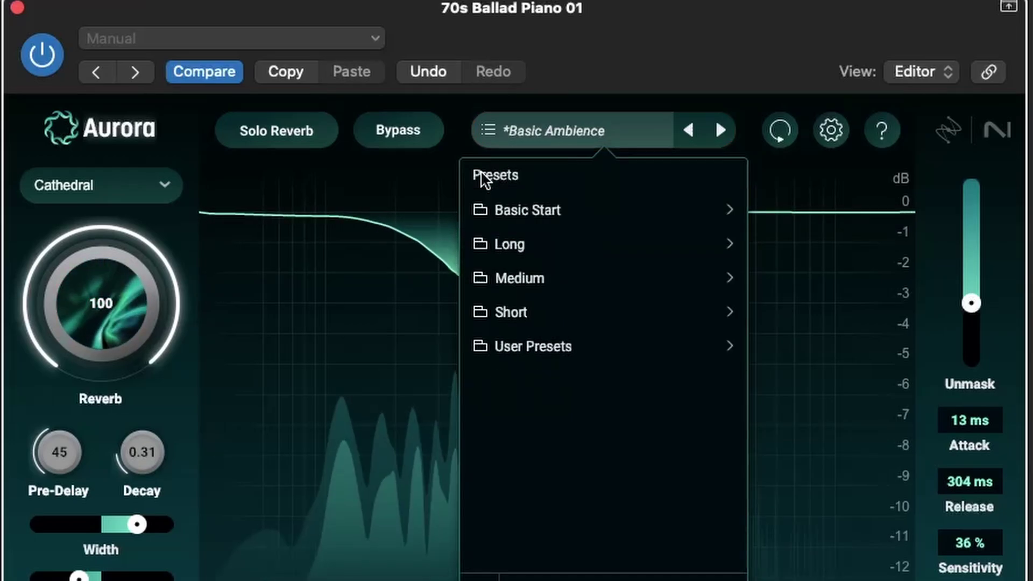
click(521, 252)
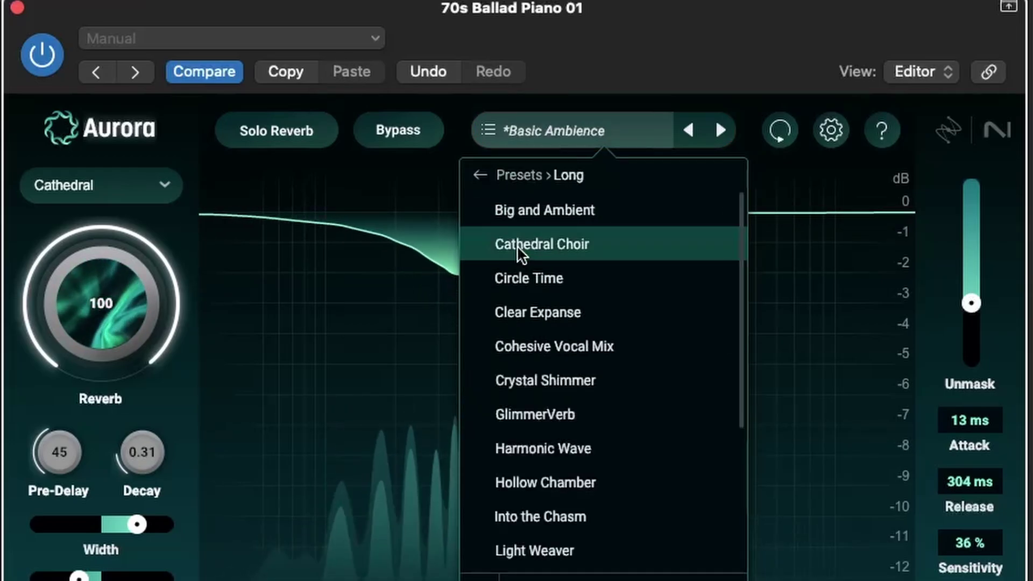
scroll(517, 246, down, 3)
click(518, 123)
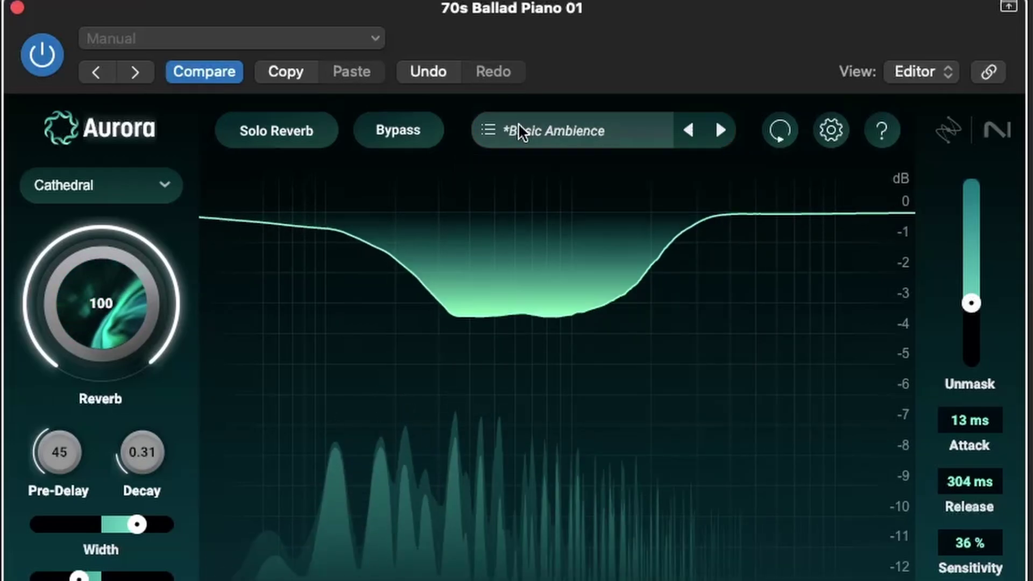
click(417, 127)
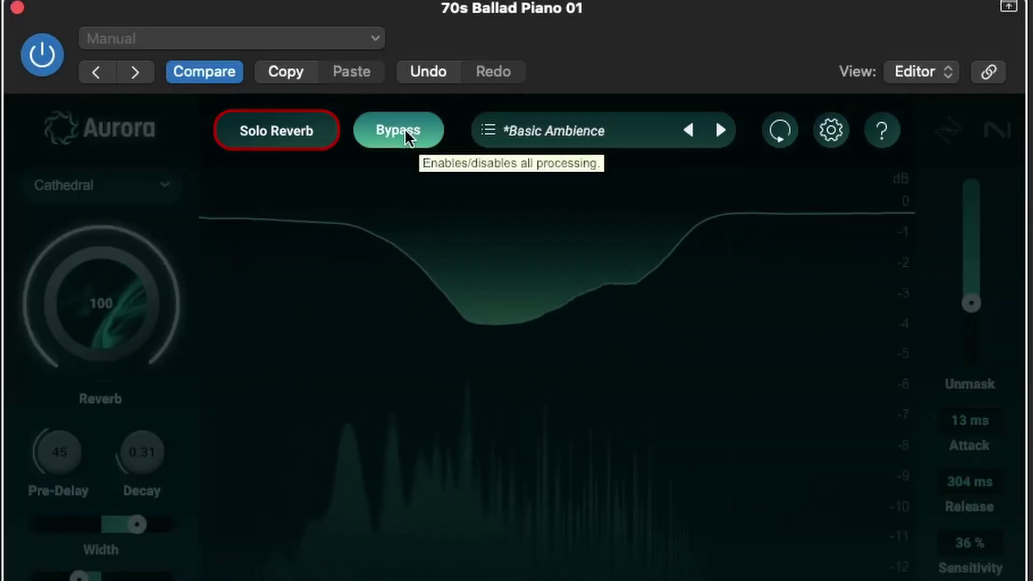
Turn Bypass off, then briefly solo the reverb and unsolo it.
click(404, 129)
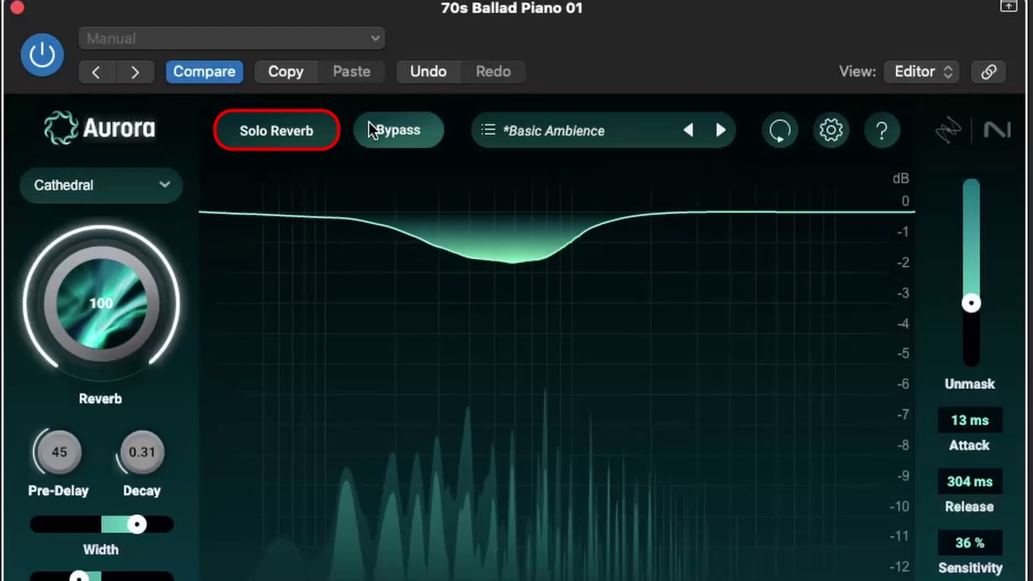
click(303, 120)
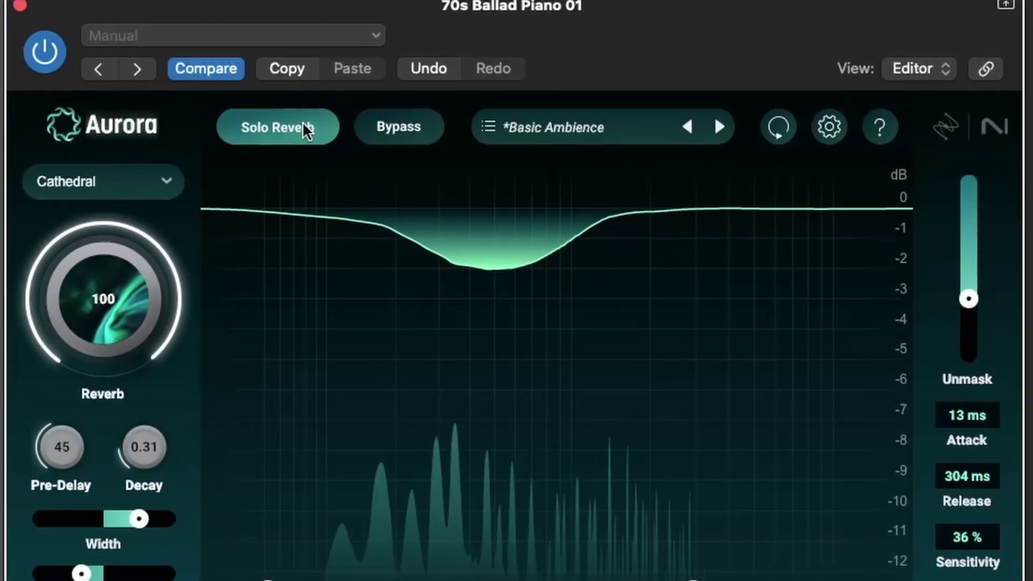
click(303, 125)
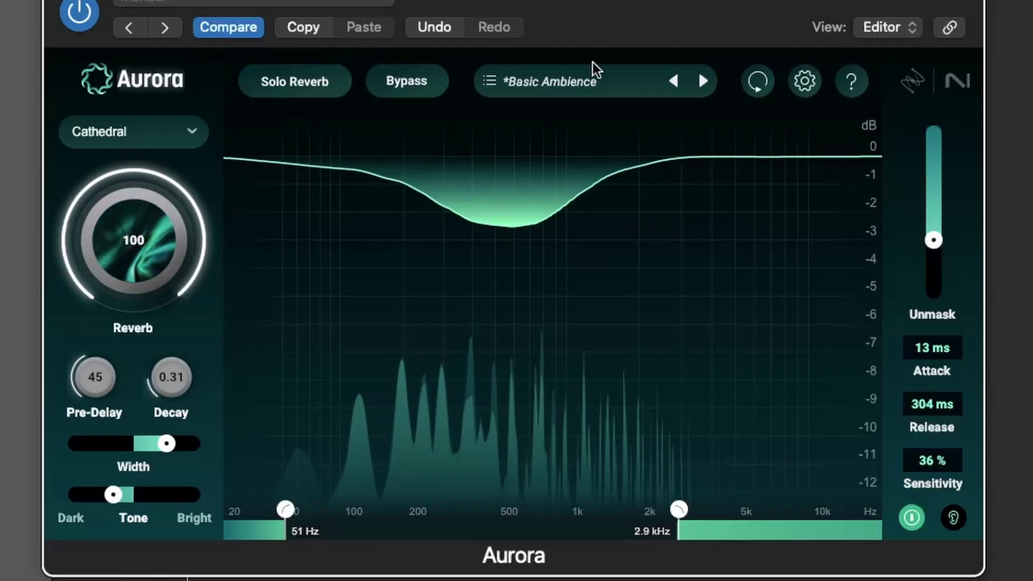
Load the Clear Expanse preset from the preset list.
click(582, 90)
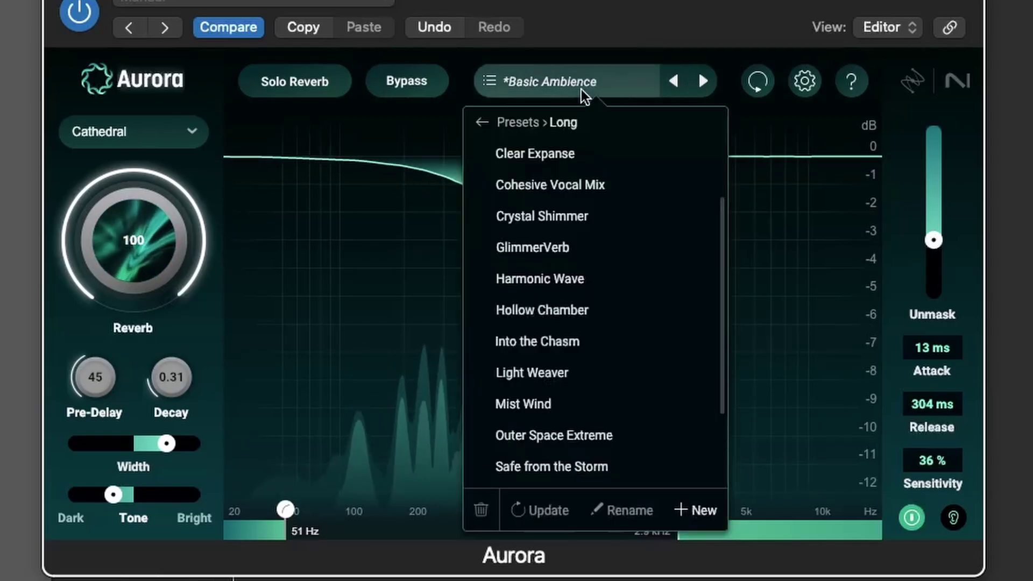
click(535, 158)
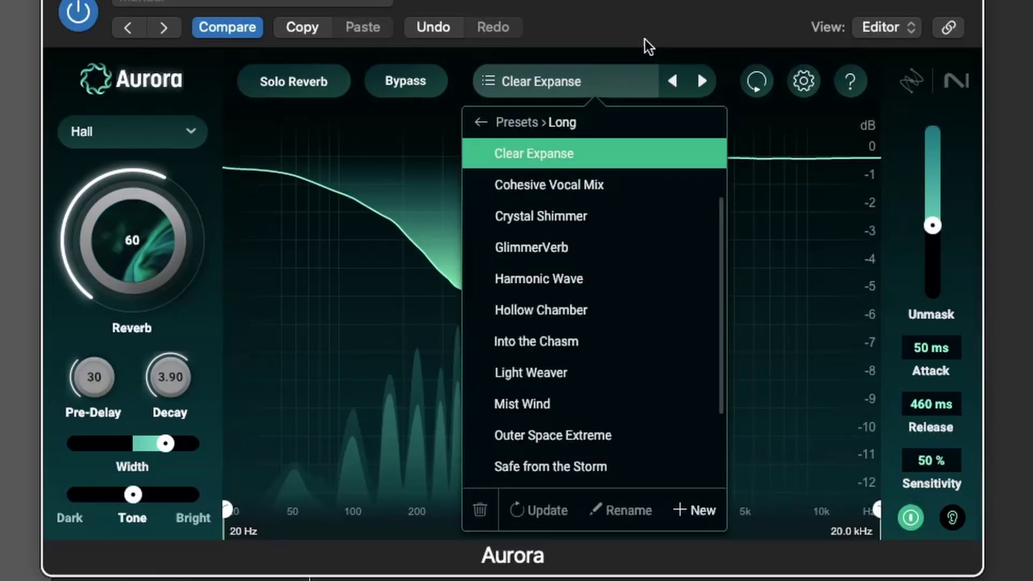
click(604, 69)
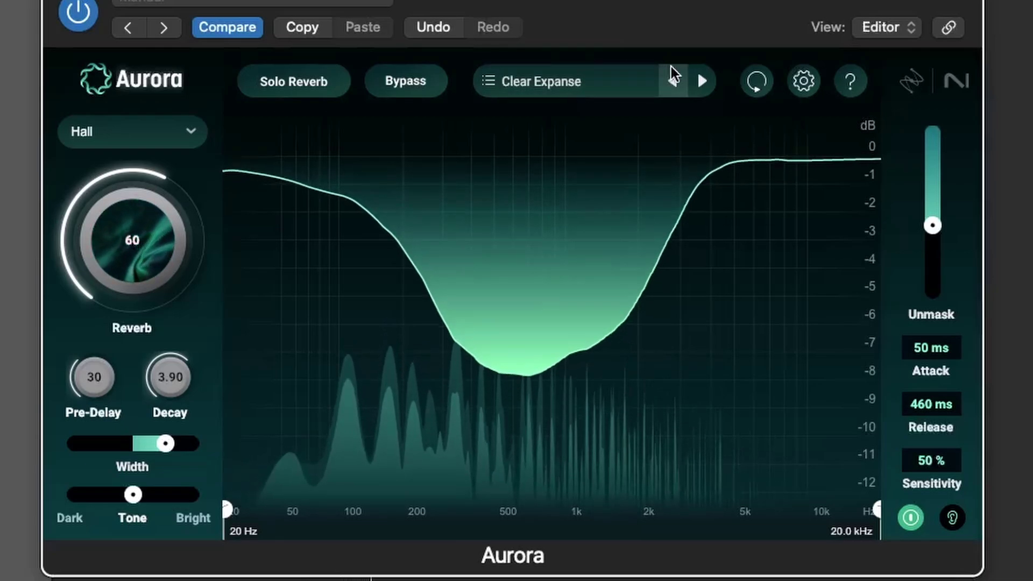
Step through Cohesive Vocal Mix, Crystal Shimmer, GlimmerVerb, Harmonic Wave and Hollow Chamber to Into the Chasm.
click(701, 81)
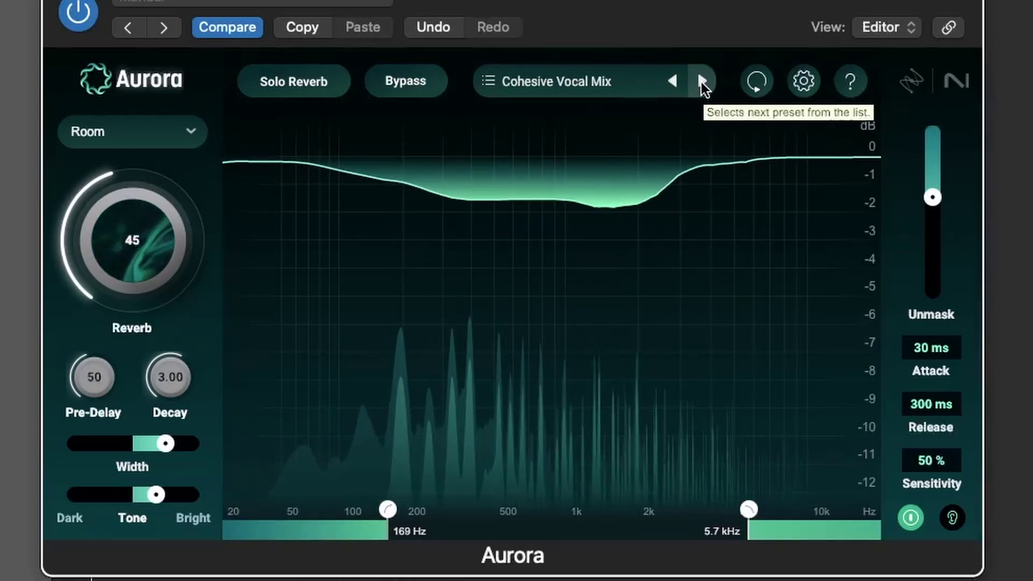
click(701, 82)
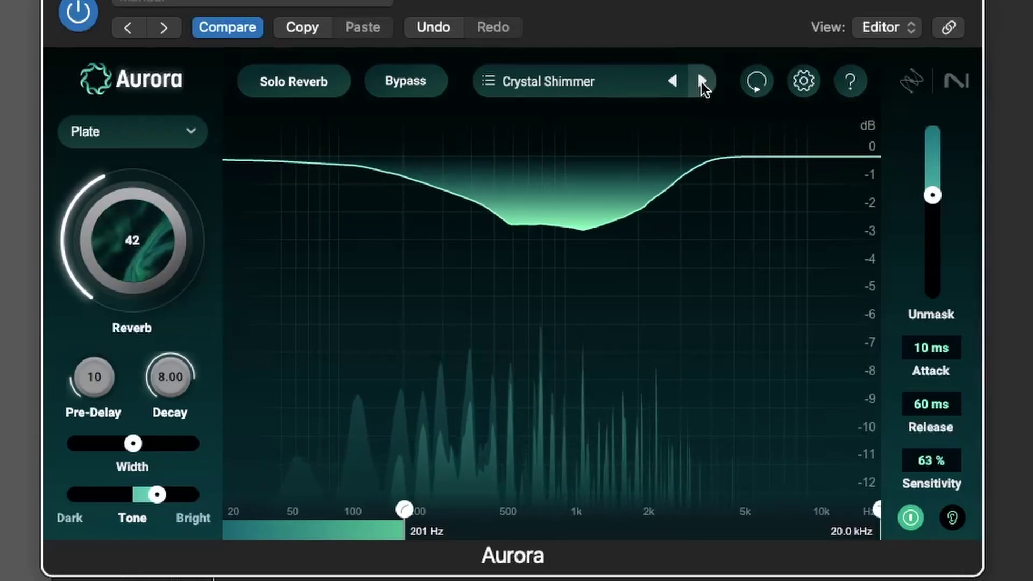
click(702, 82)
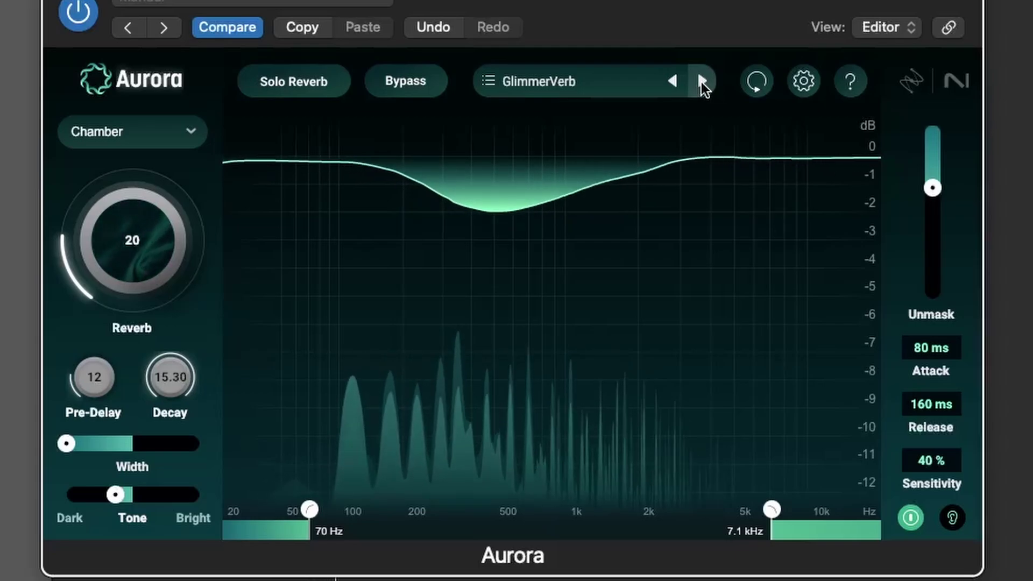
click(702, 83)
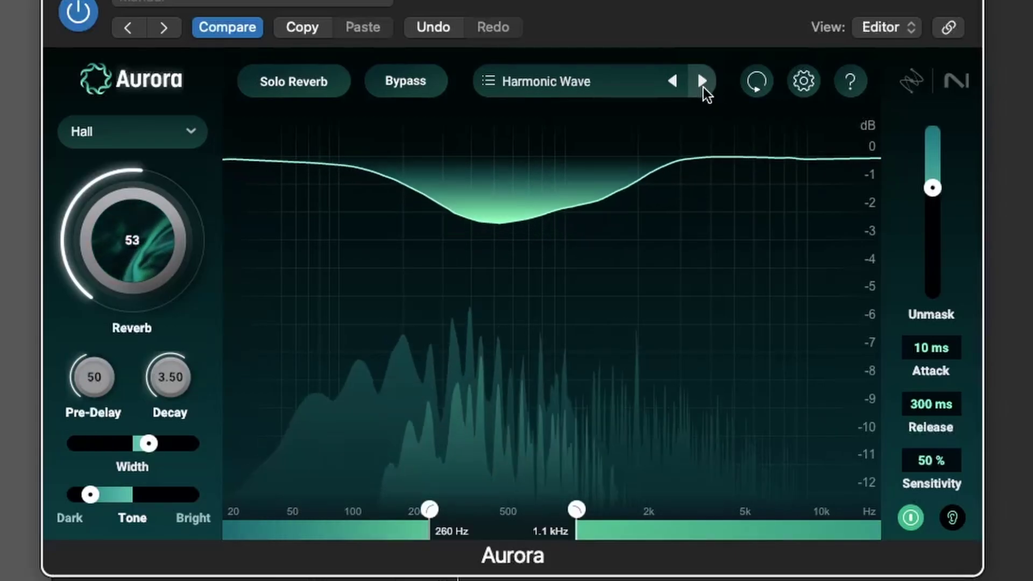
click(703, 86)
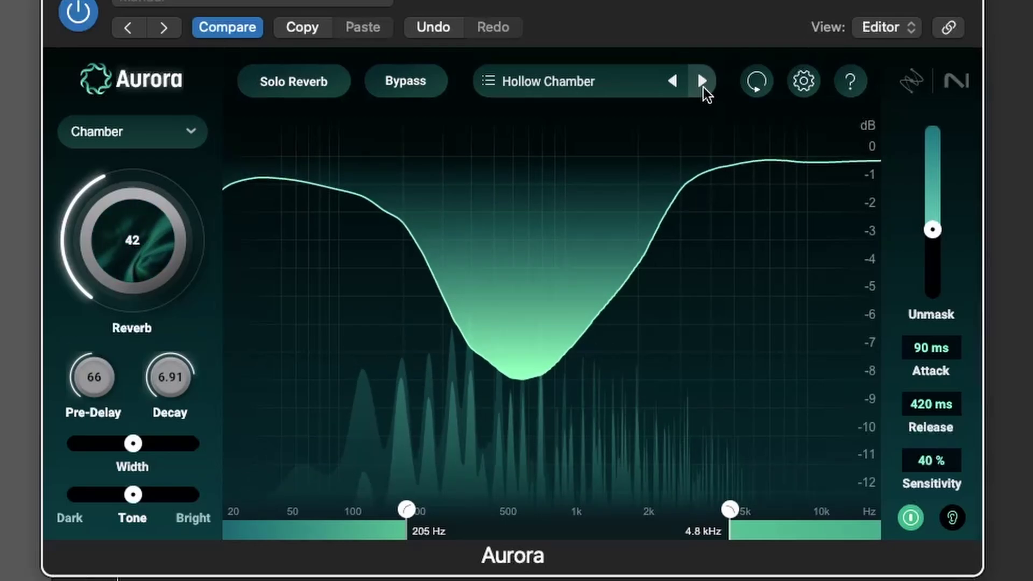
click(703, 87)
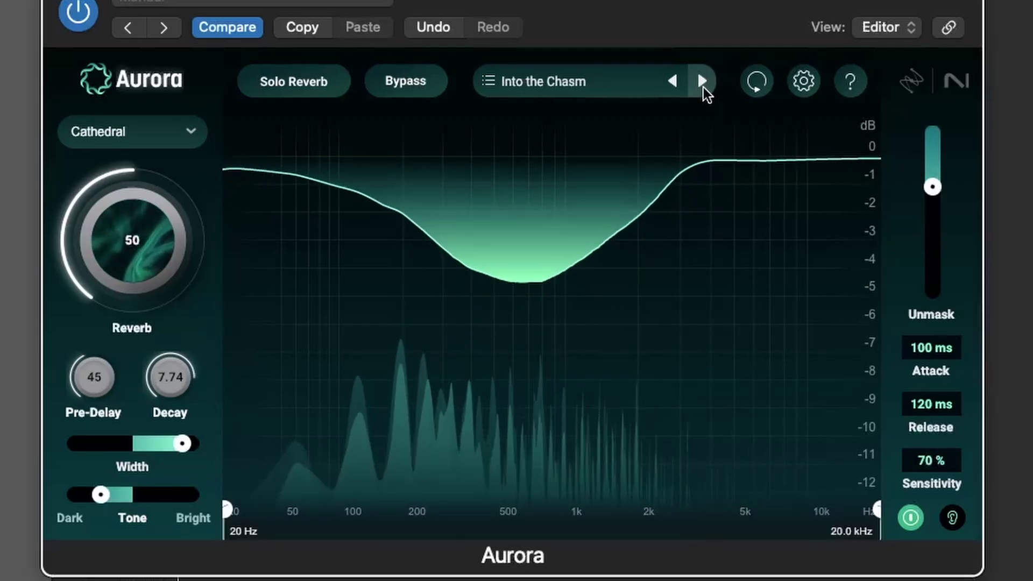